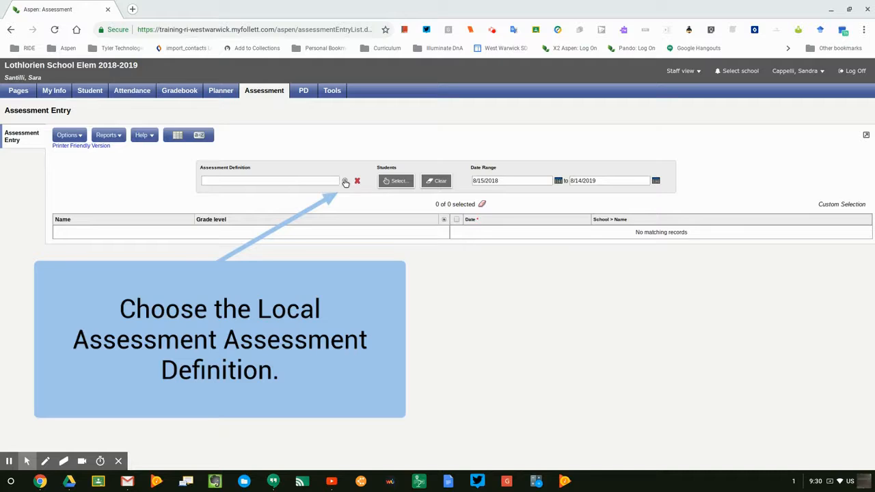
Search the assessment definitions for "local" and choose Local Assessments as the assessment definition.
left_click(345, 183)
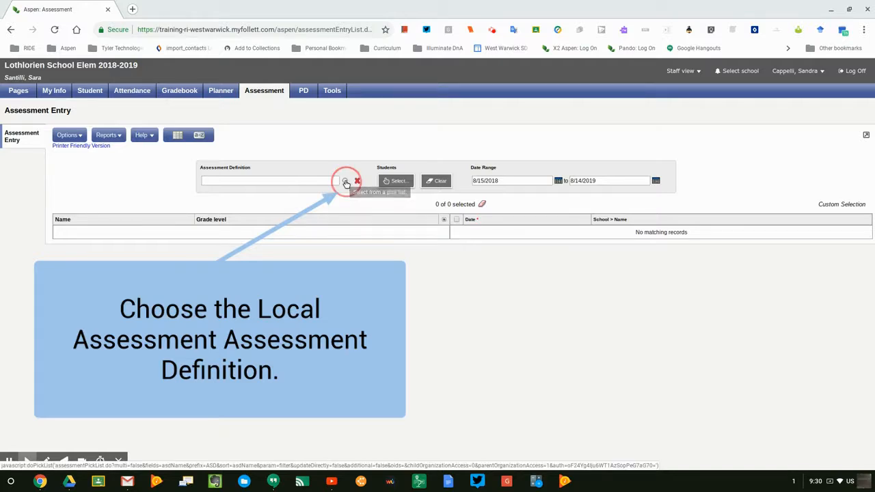
left_click(351, 158)
type("local")
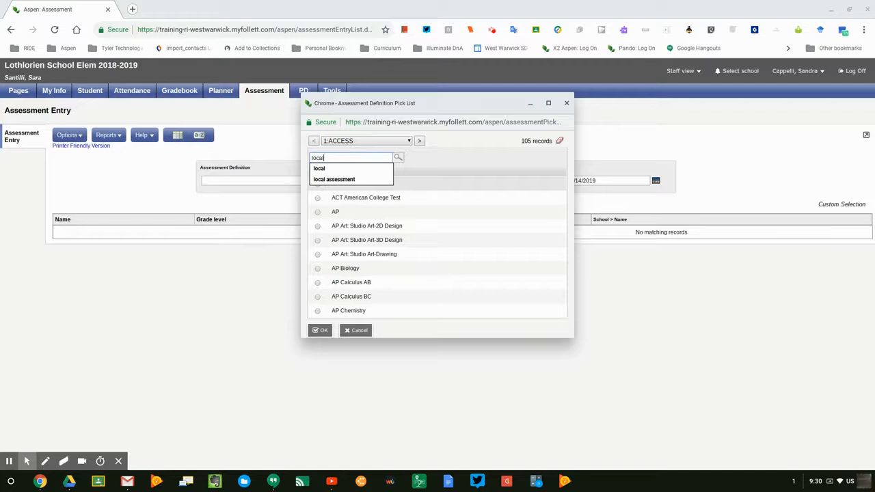
key("Return")
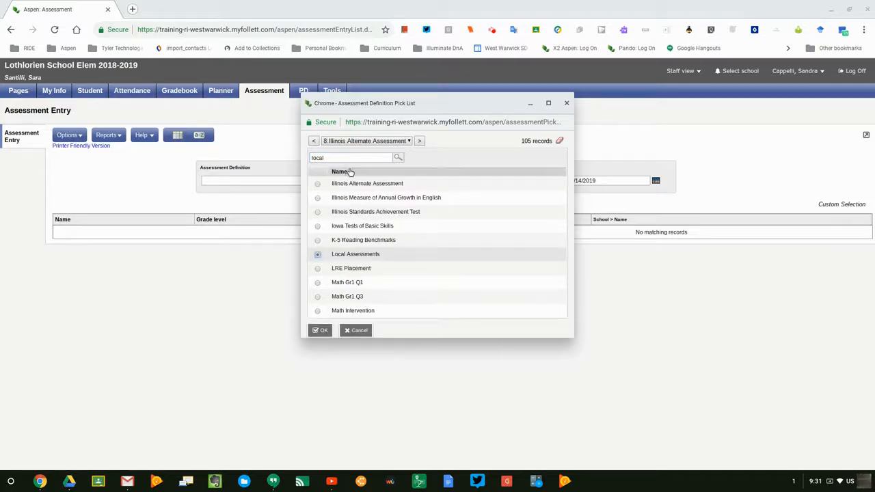
left_click(319, 330)
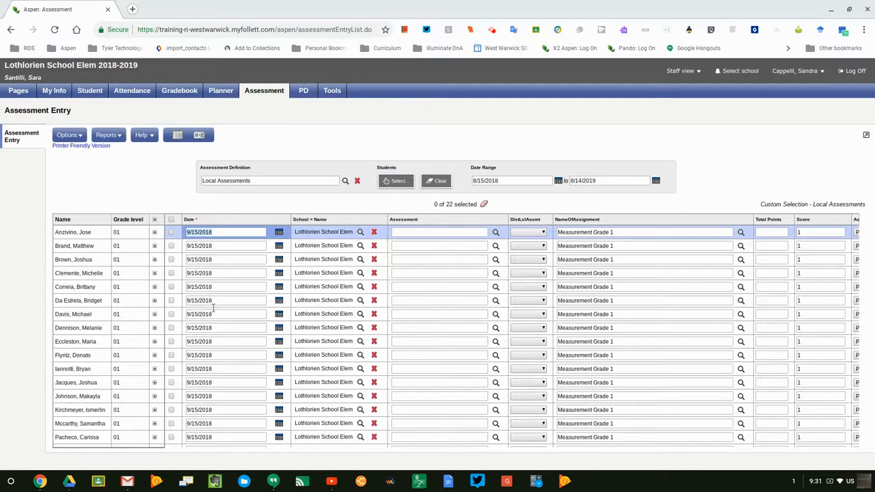
Open the WWPS home page in a new browser tab and go to its Technology Help & Instructions page.
left_click(132, 10)
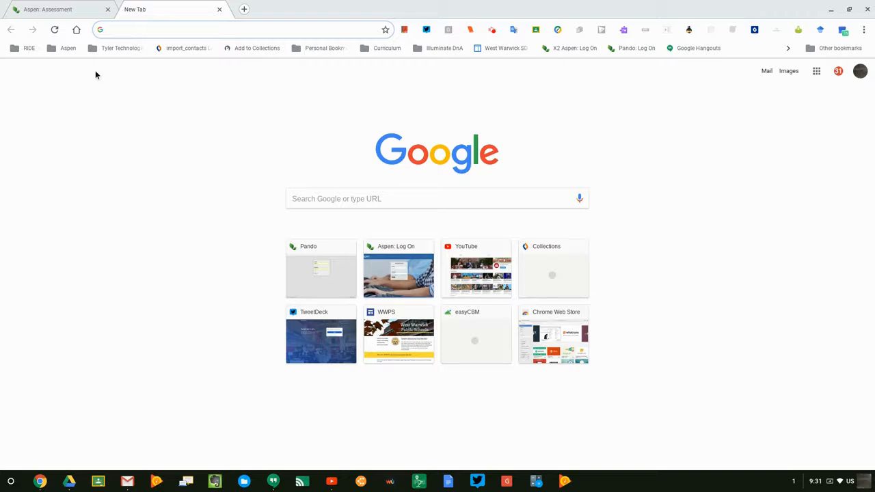
left_click(76, 30)
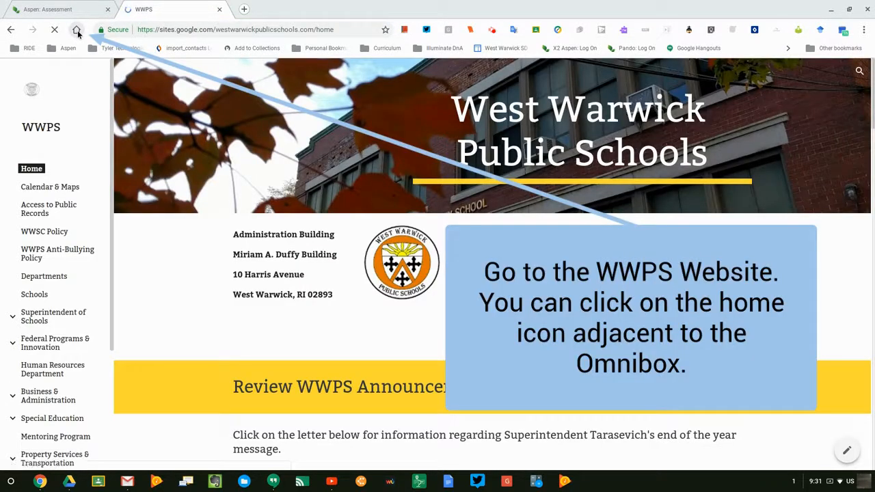
scroll(76, 290, "down", 2)
scroll(71, 294, "down", 1)
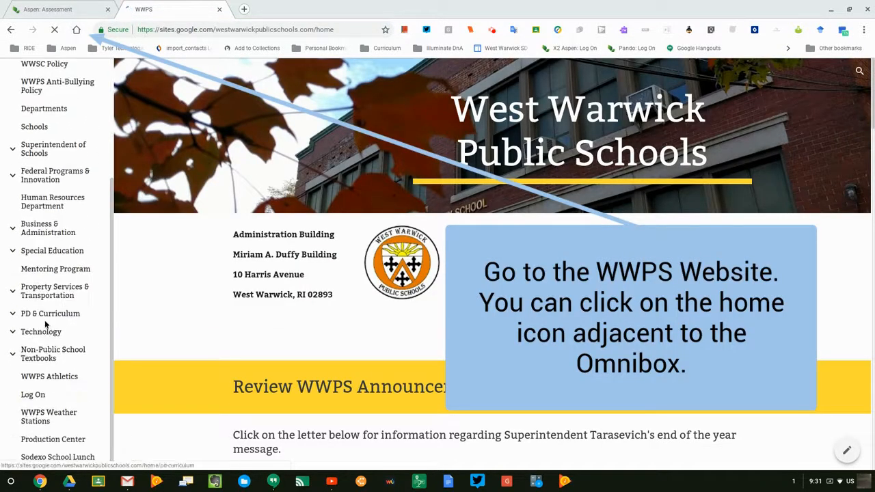
left_click(13, 332)
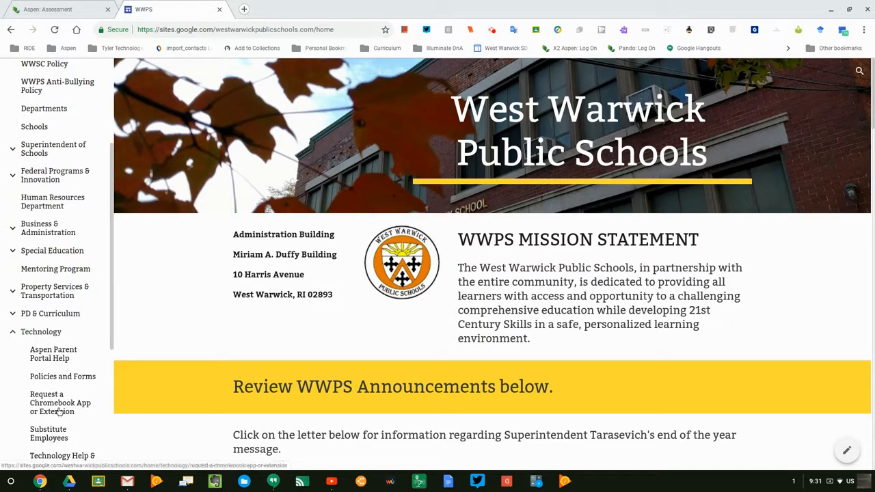
scroll(56, 410, "down", 1)
left_click(54, 415)
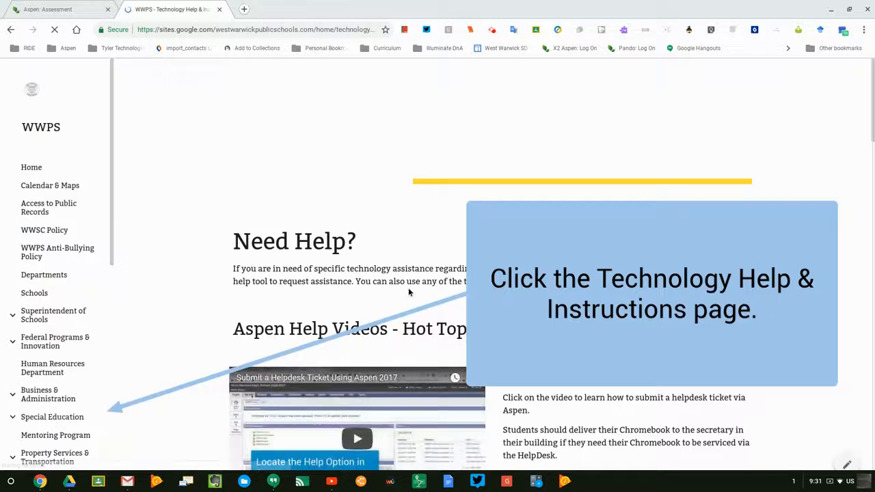
Open the Aspen Assessment help folder and its 2018-2019 Local Assessment Assignment Names and Dates spreadsheet.
scroll(408, 287, "down", 8)
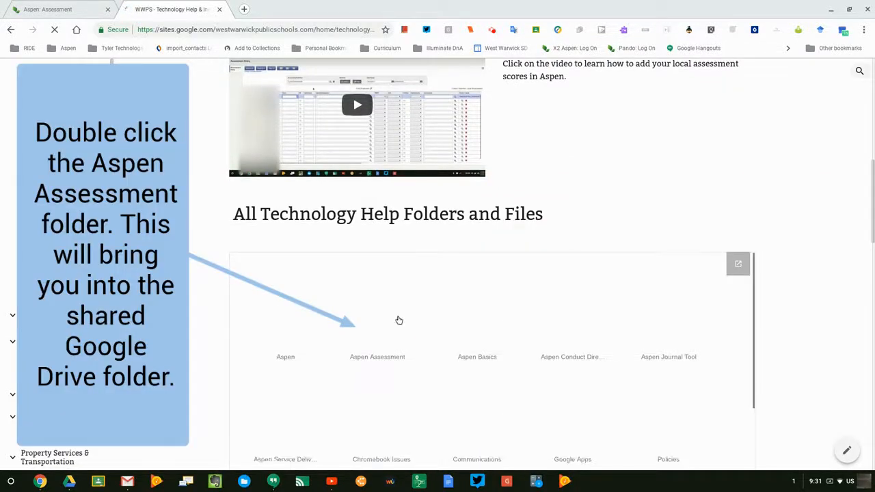
double_click(378, 340)
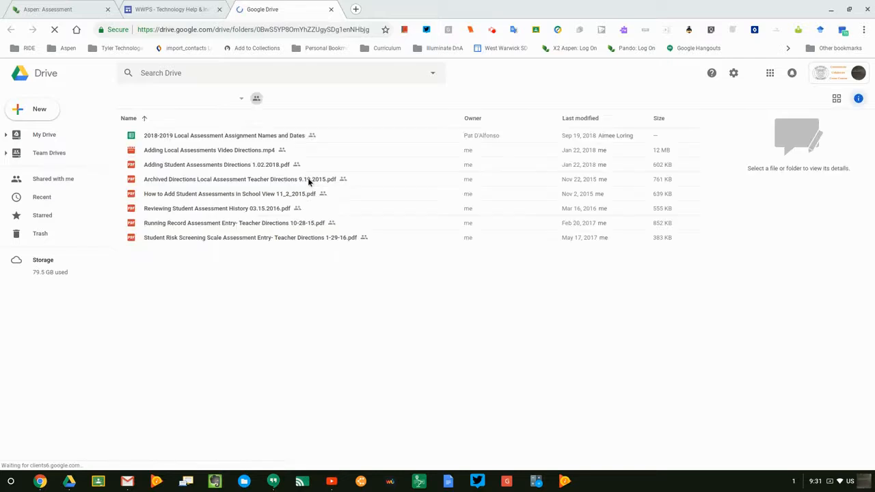
double_click(226, 136)
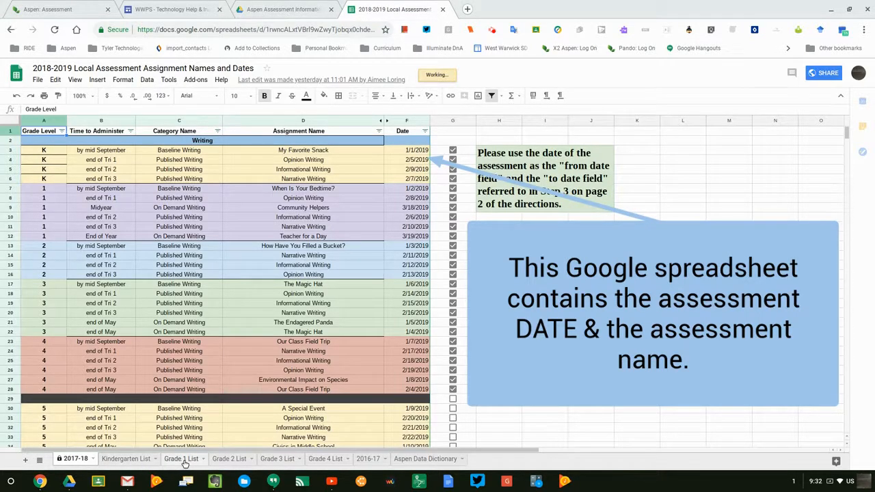
Look up the dates of the Measurement pre-assessment and post-assessment on the Grade 1 List sheet.
left_click(181, 458)
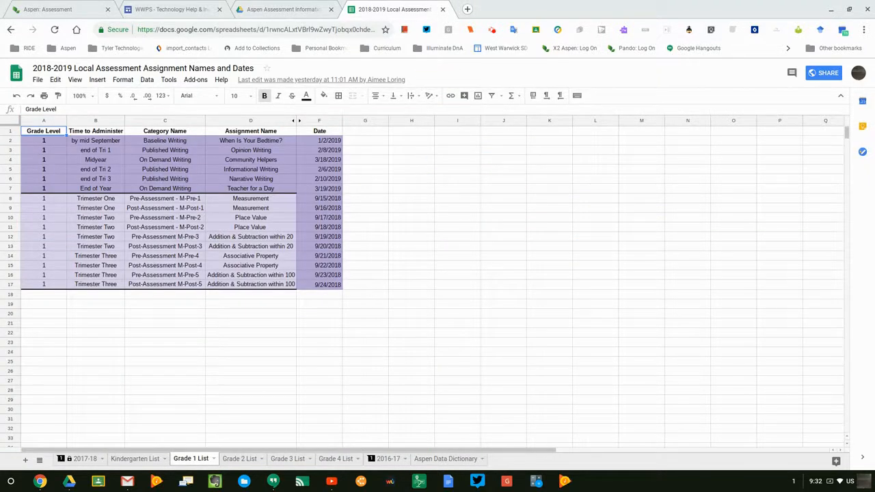
left_click(328, 200)
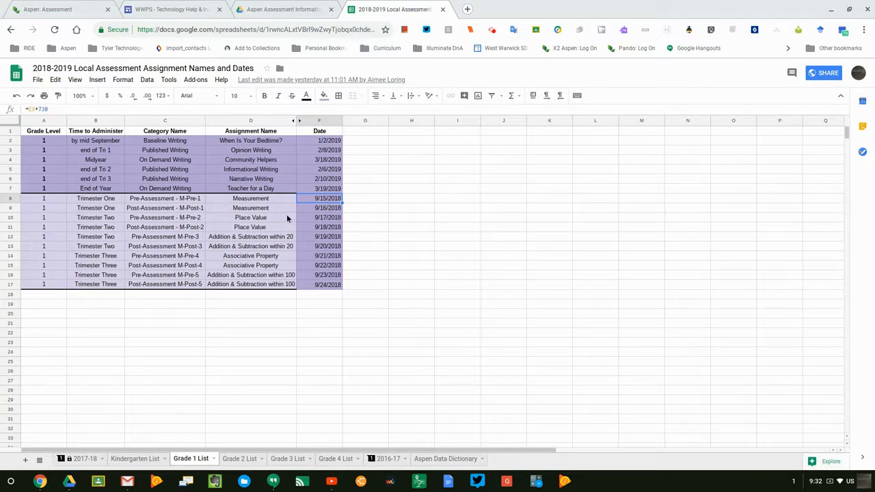
left_click(317, 210)
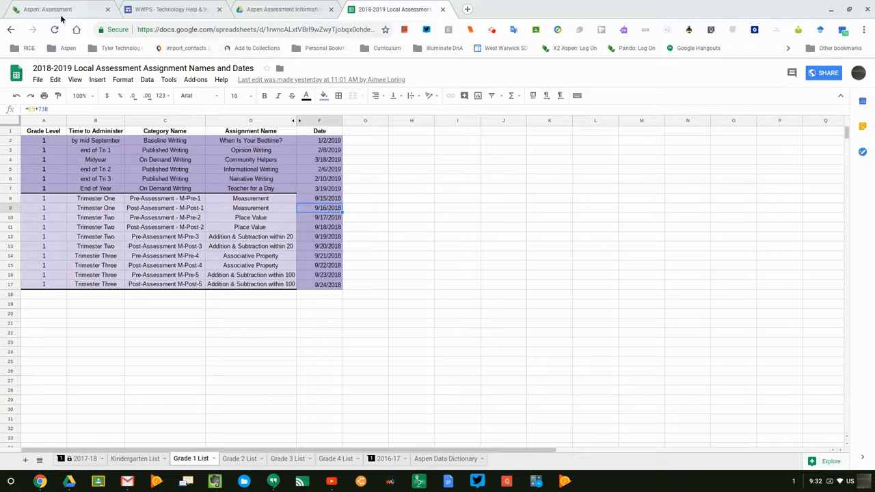
Return to Aspen's Assessment Entry page and set both ends of the date range to 9/16/2018.
left_click(61, 16)
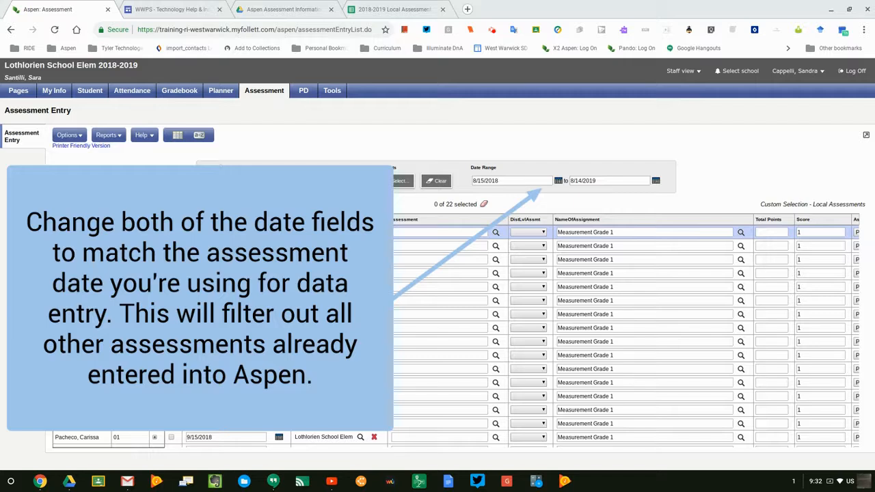
left_click(503, 179)
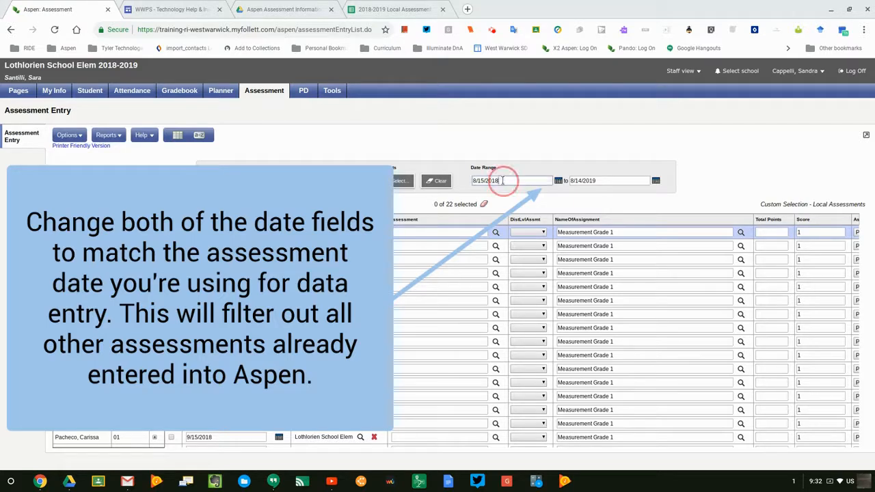
triple_click(502, 180)
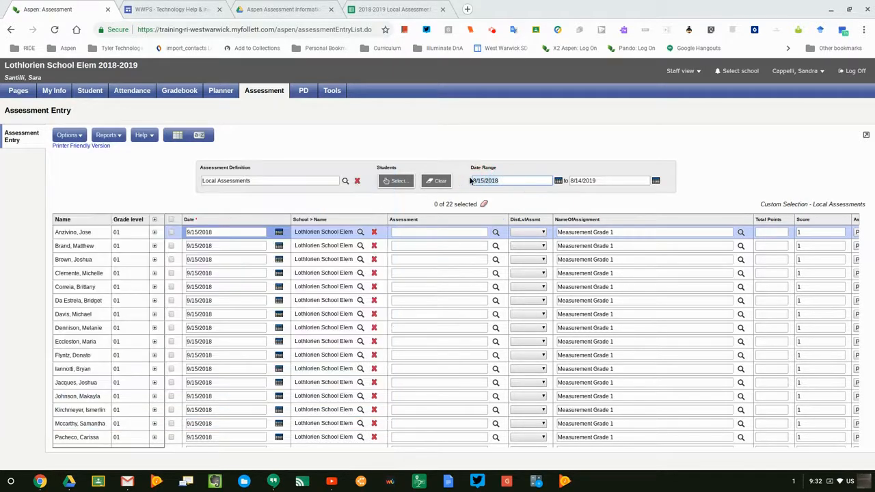
type("916")
left_click(579, 153)
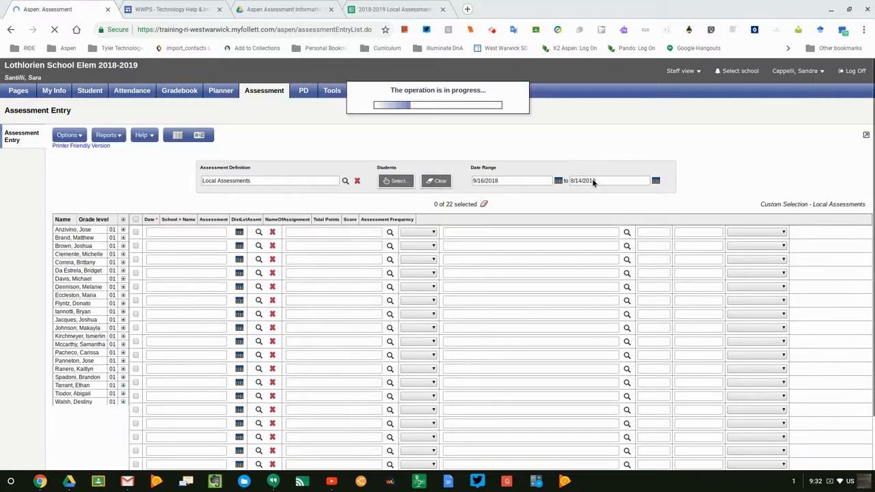
left_click(606, 180)
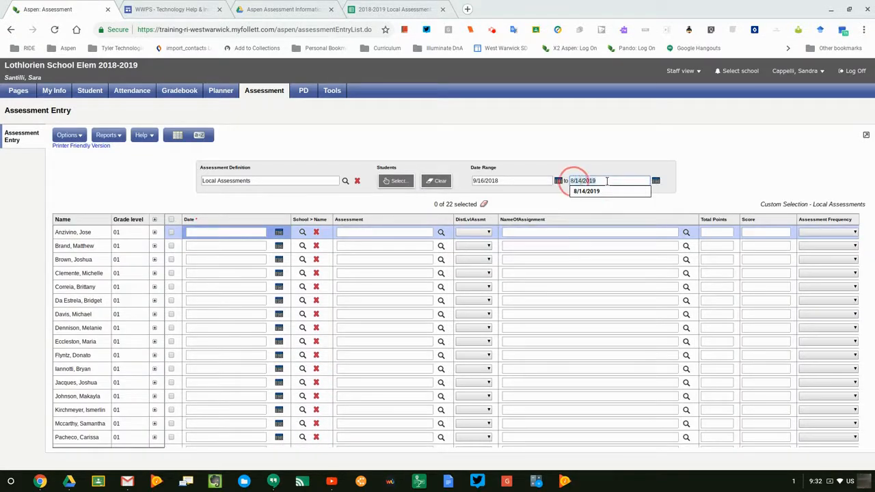
type("091618")
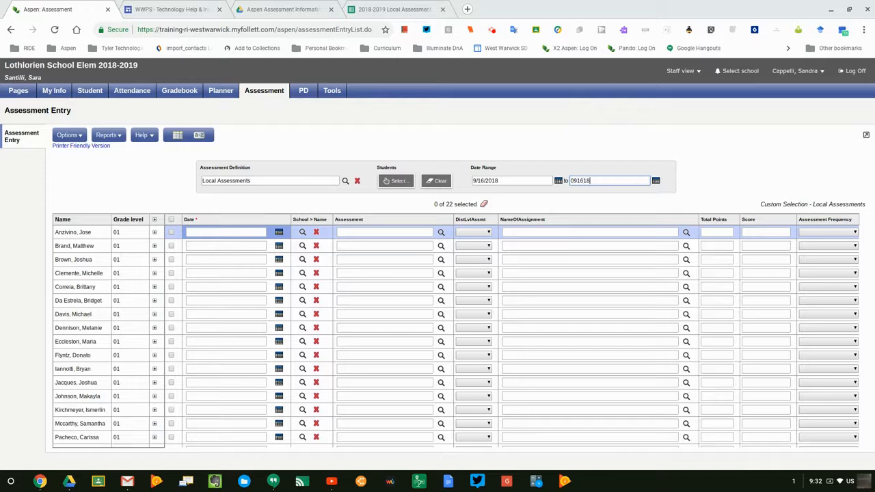
key("Tab")
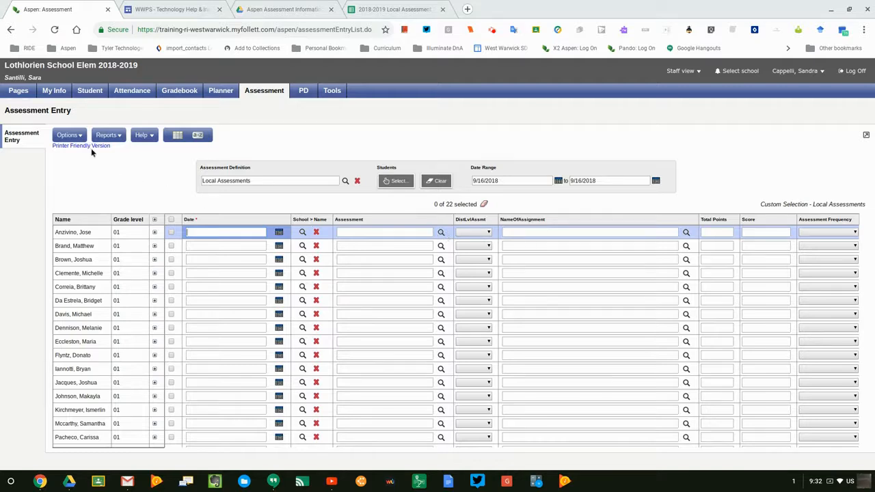
Apply the Local Assessments field set and fill the date 9/16/2018 for every student.
left_click(177, 136)
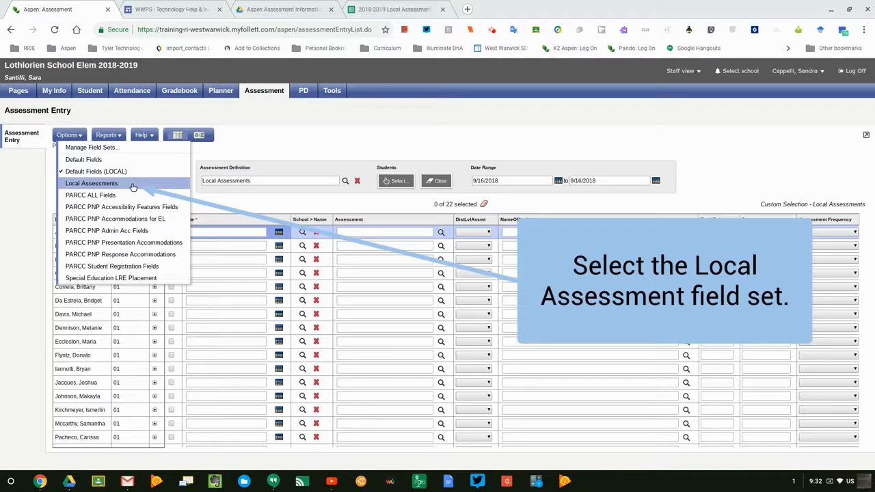
left_click(133, 185)
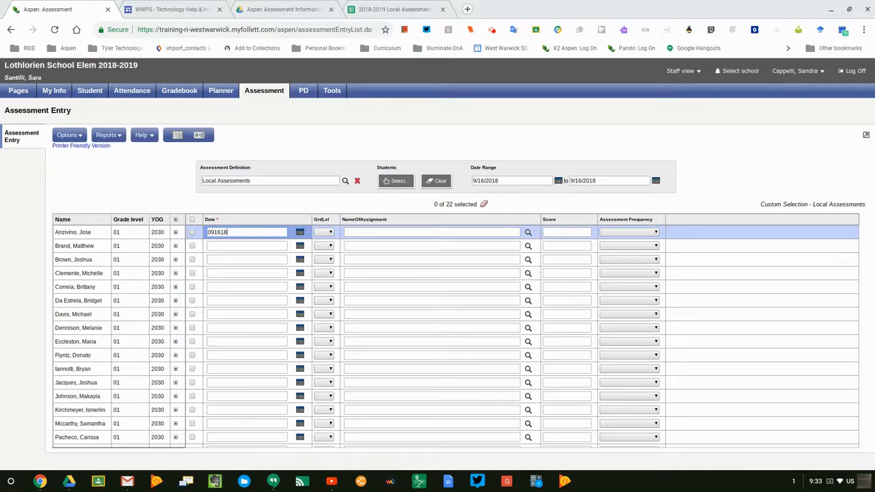
key("Tab")
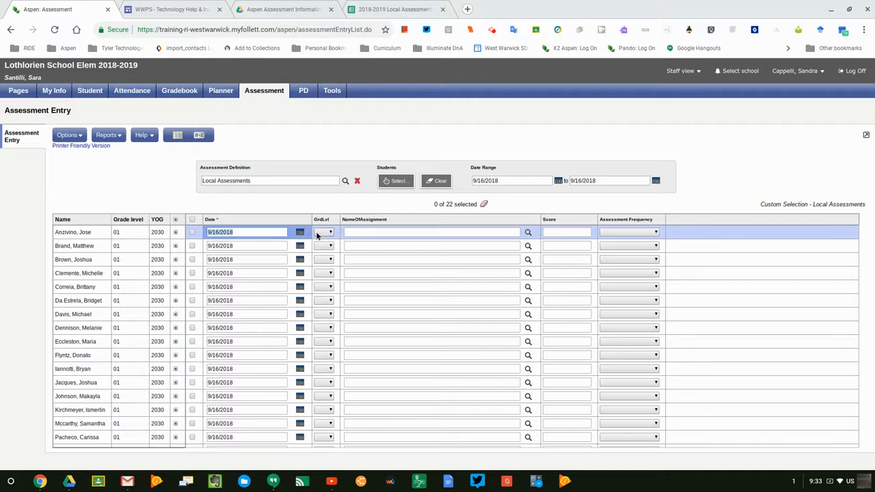
Set the grade level to 01 and the assignment name to Measurement Grade 1 for all students.
left_click(324, 232)
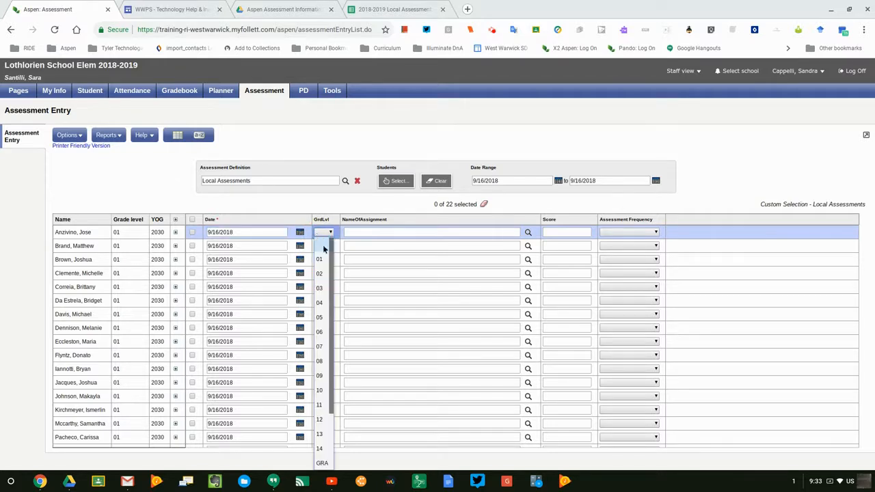
left_click(319, 260)
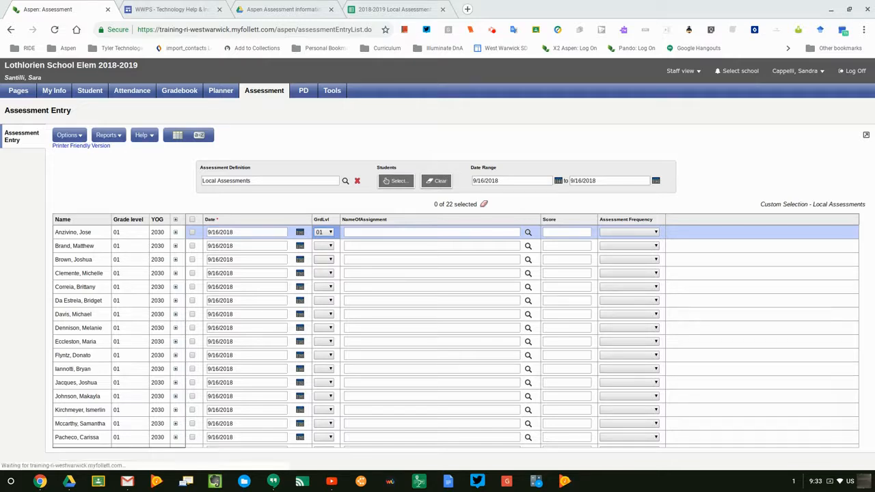
left_click(385, 232)
type("Meas")
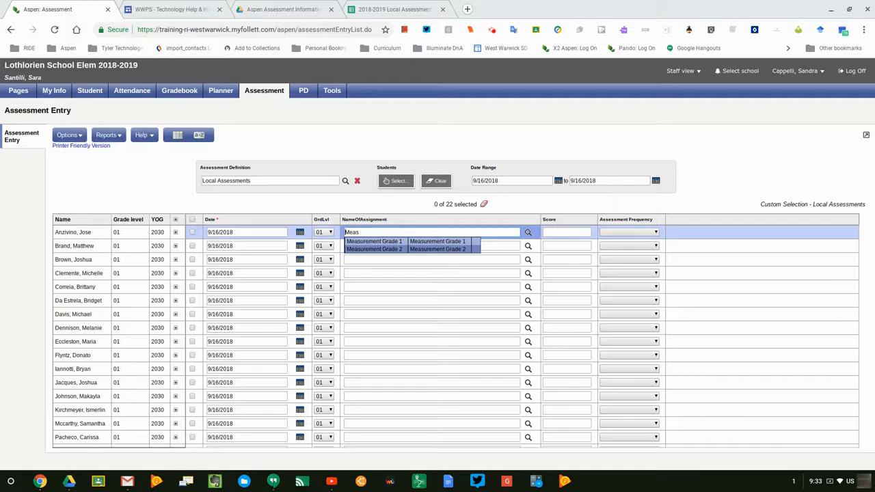
key("Return")
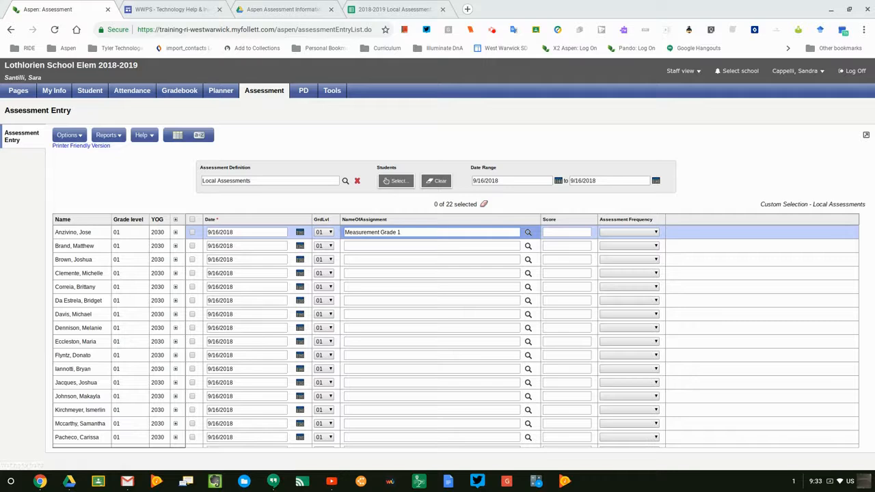
key("ctrl+d")
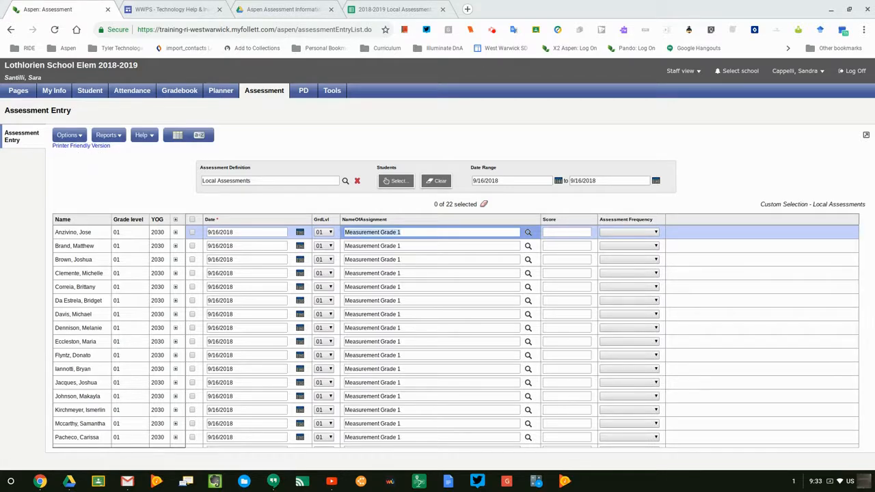
Set the assessment frequency to POST in the first student's row and fill it down to all students.
left_click(626, 232)
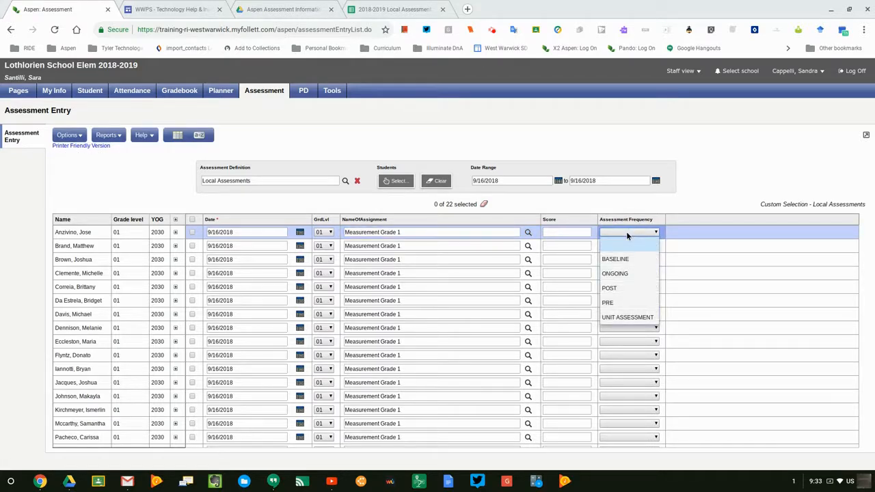
left_click(623, 288)
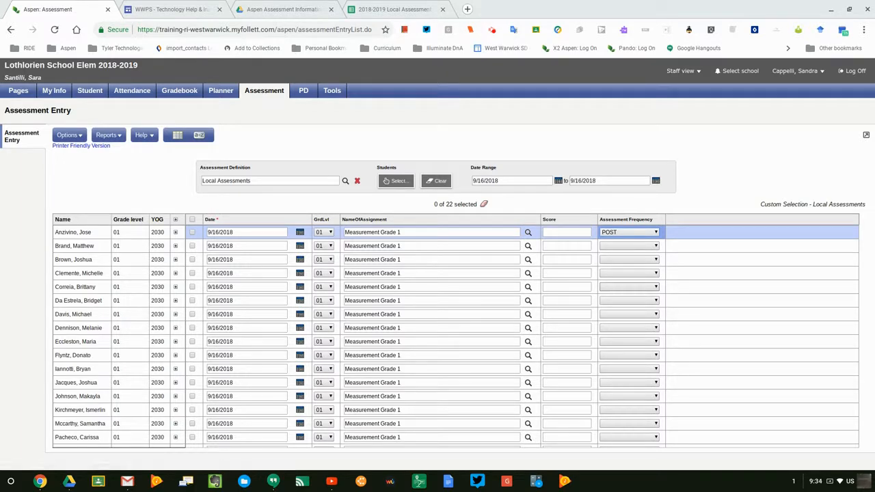
key("ctrl+d")
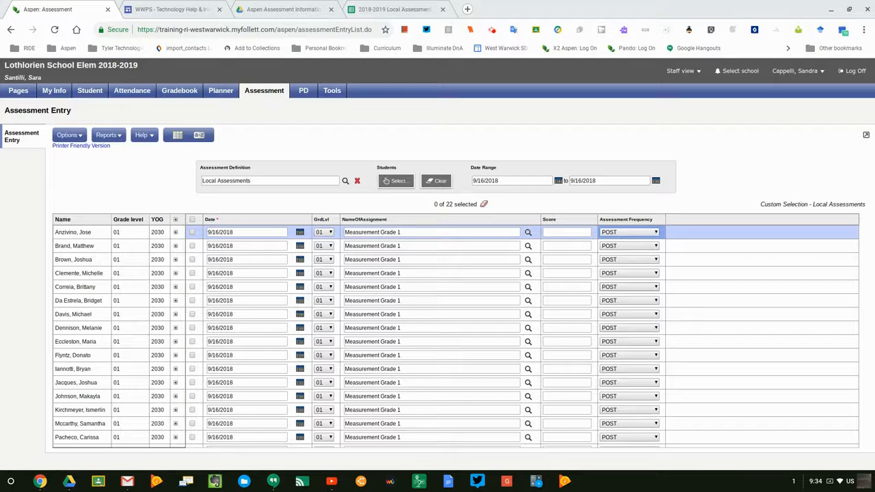
scroll(421, 286, "up", 2)
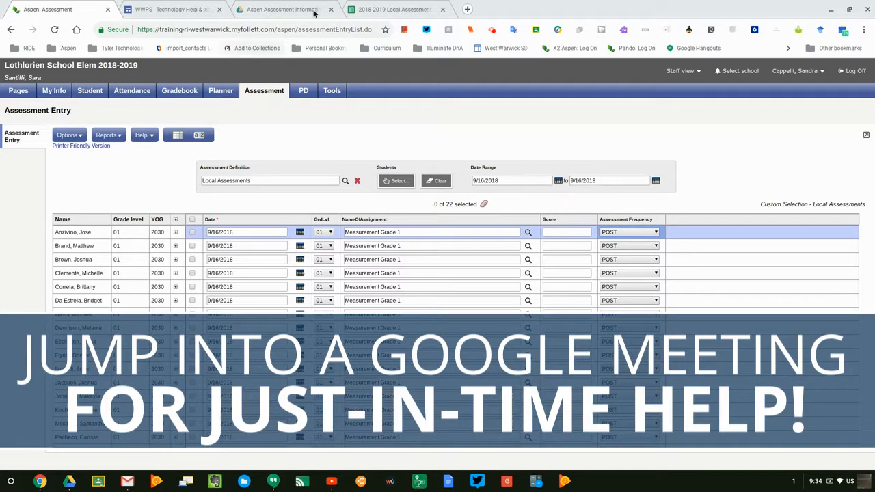
left_click(374, 6)
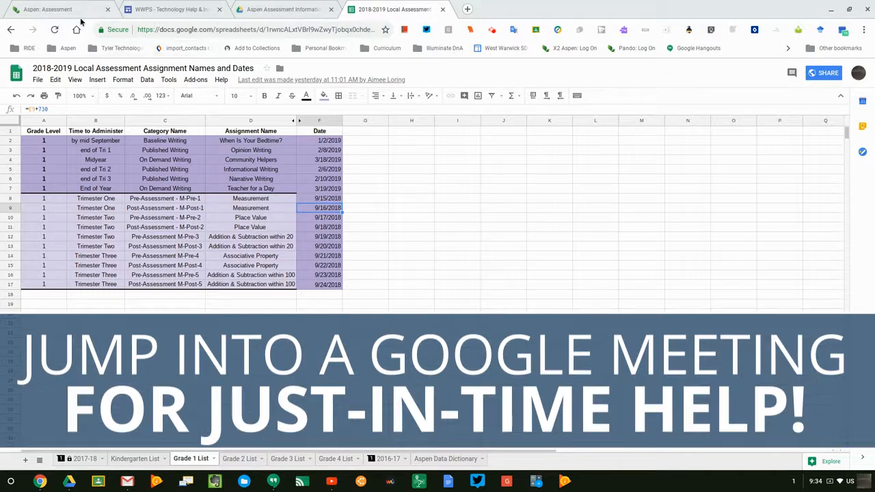
left_click(74, 7)
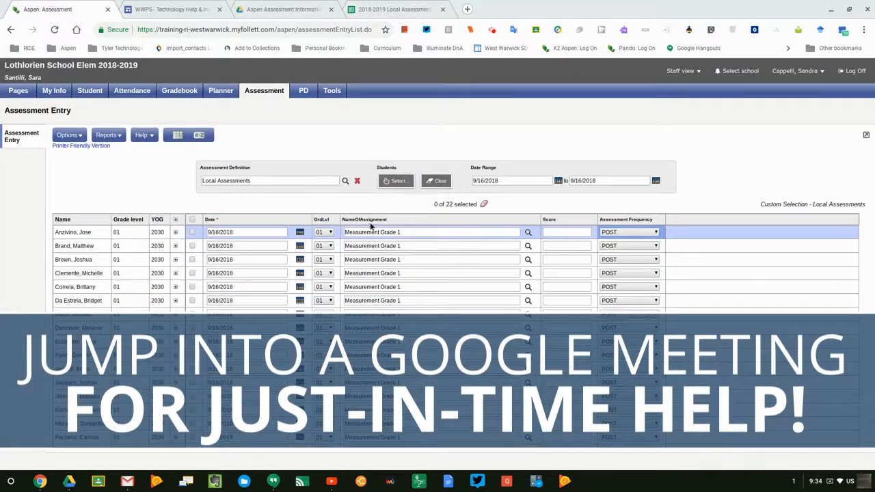